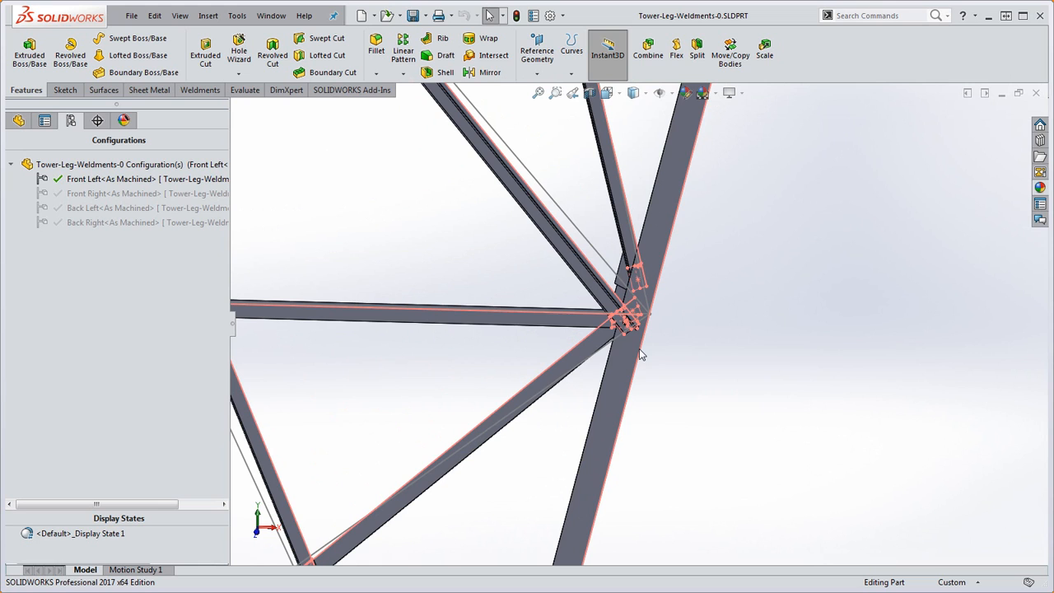
Step: Activate the Back Right<As Machined> configuration of the tower leg, followed by the Back Left<As Machined> configuration
scroll(685, 324, up, 4)
scroll(474, 320, down, 3)
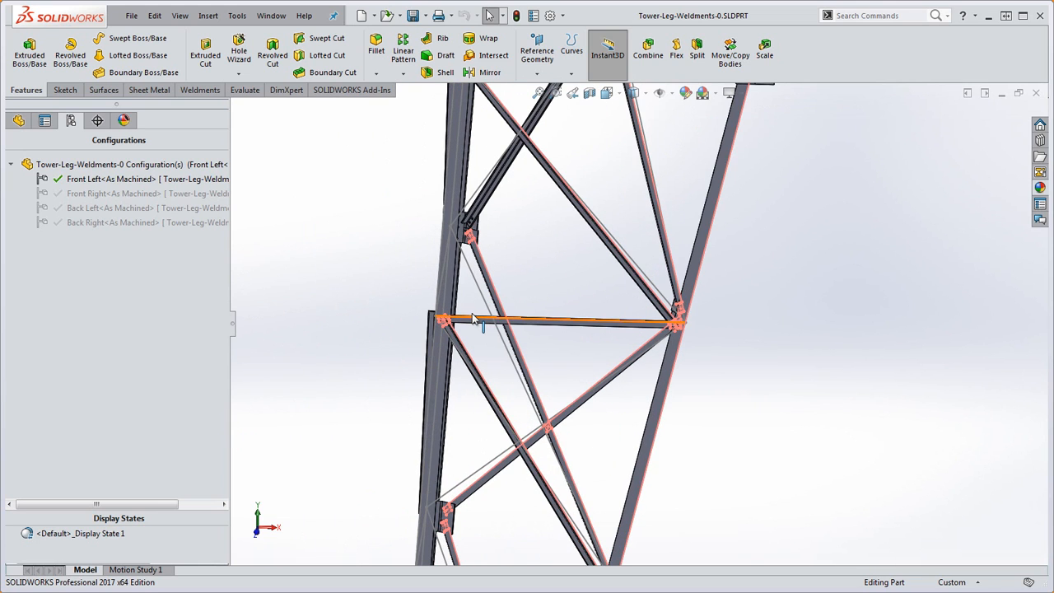
scroll(402, 206, up, 4)
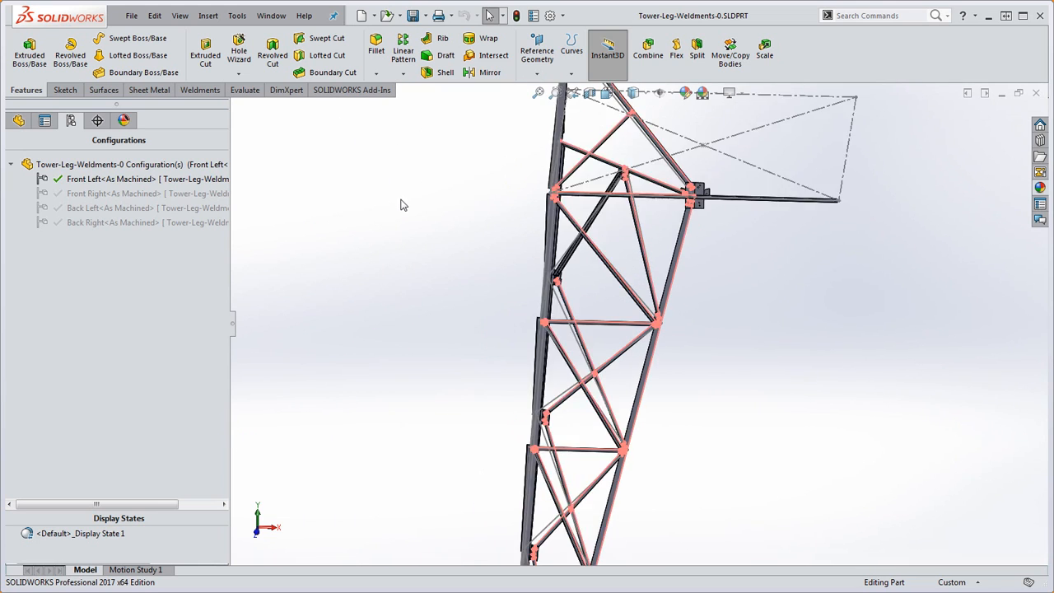
scroll(672, 320, up, 2)
mouse_move(672, 319)
middle_down()
mouse_move(666, 313)
mouse_move(682, 323)
middle_up()
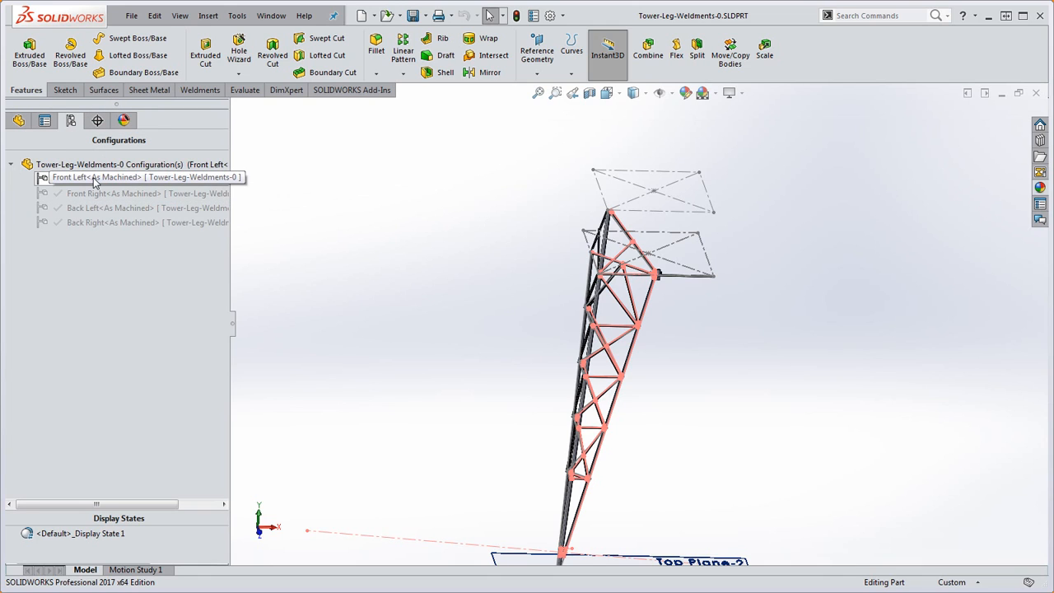
double_click(108, 222)
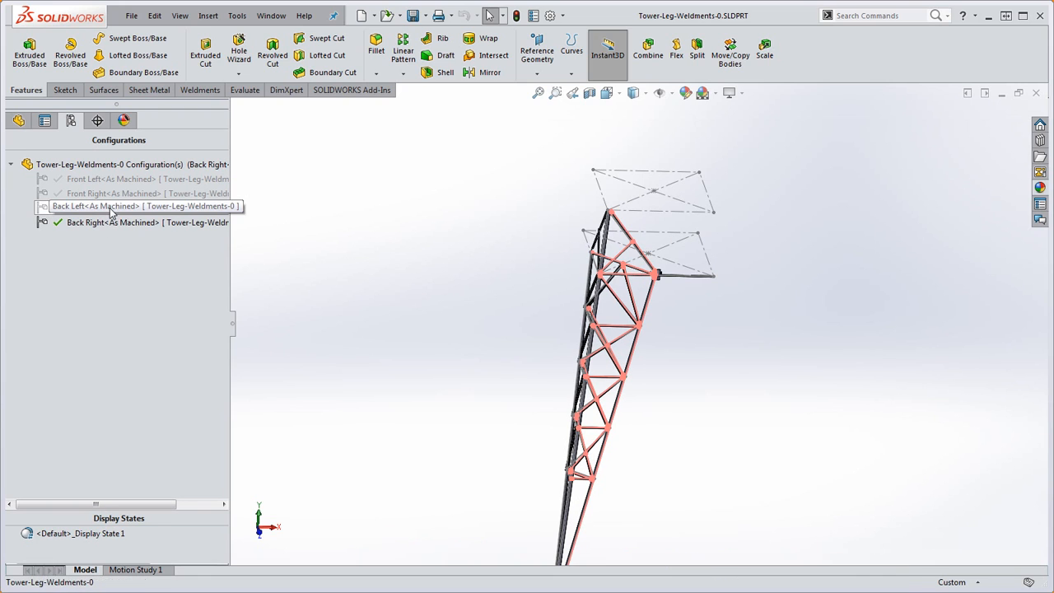
double_click(110, 208)
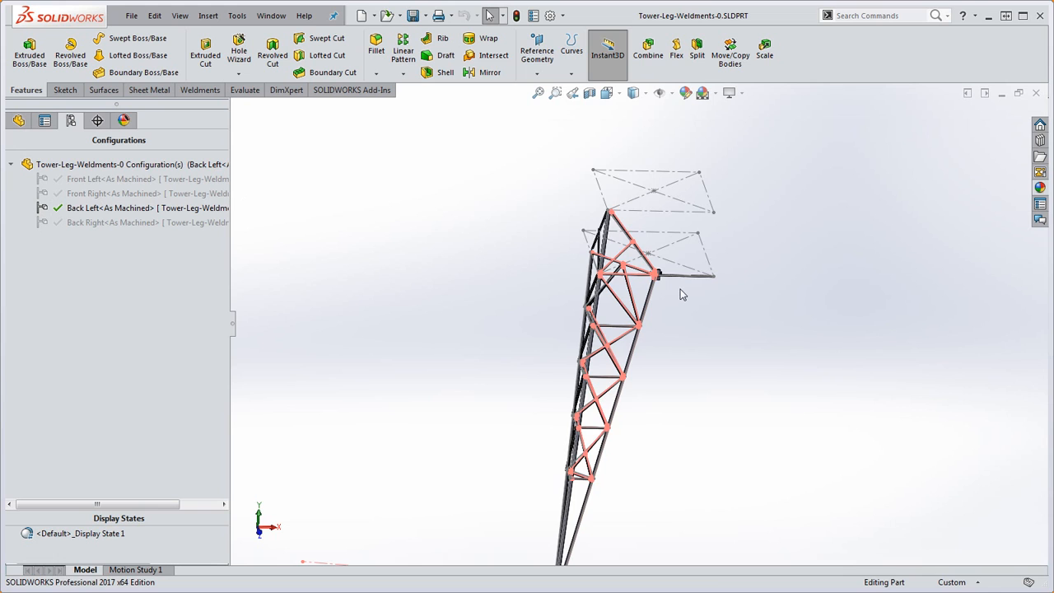
scroll(683, 299, up, 6)
scroll(651, 362, down, 5)
middle_drag(651, 363, 649, 339)
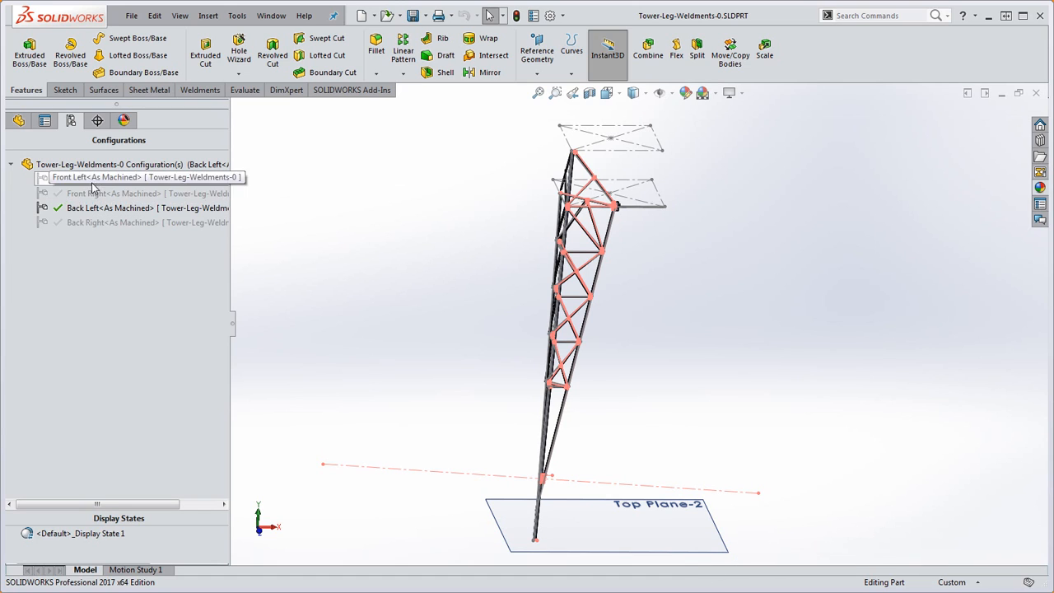
Step: Check the height dimension of Top Plane-2 and the side dimension of the upper construction rectangle at the leg's top
click(722, 535)
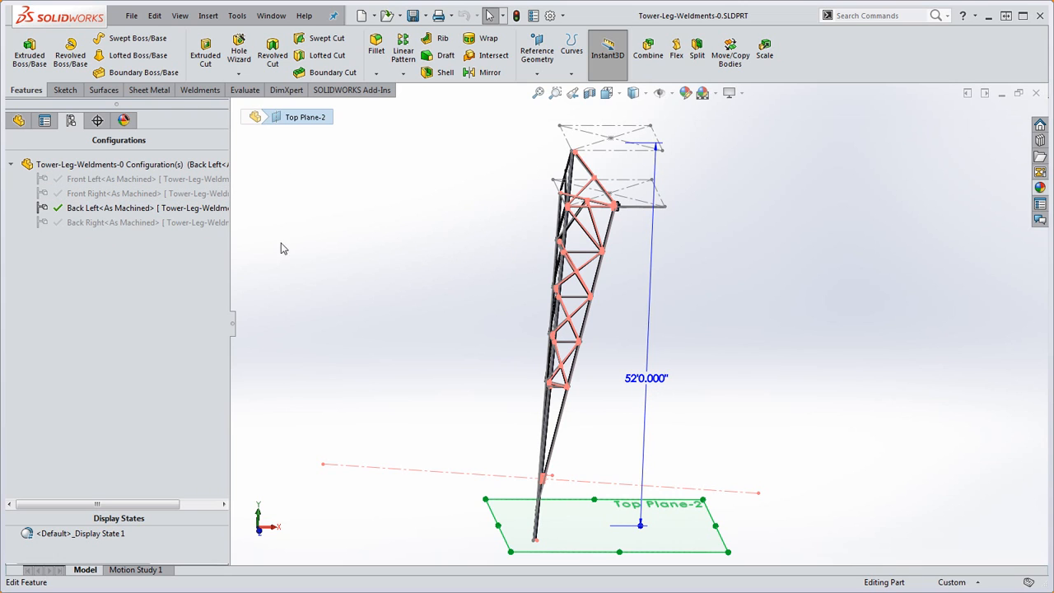
click(728, 237)
middle_drag(723, 227, 727, 250)
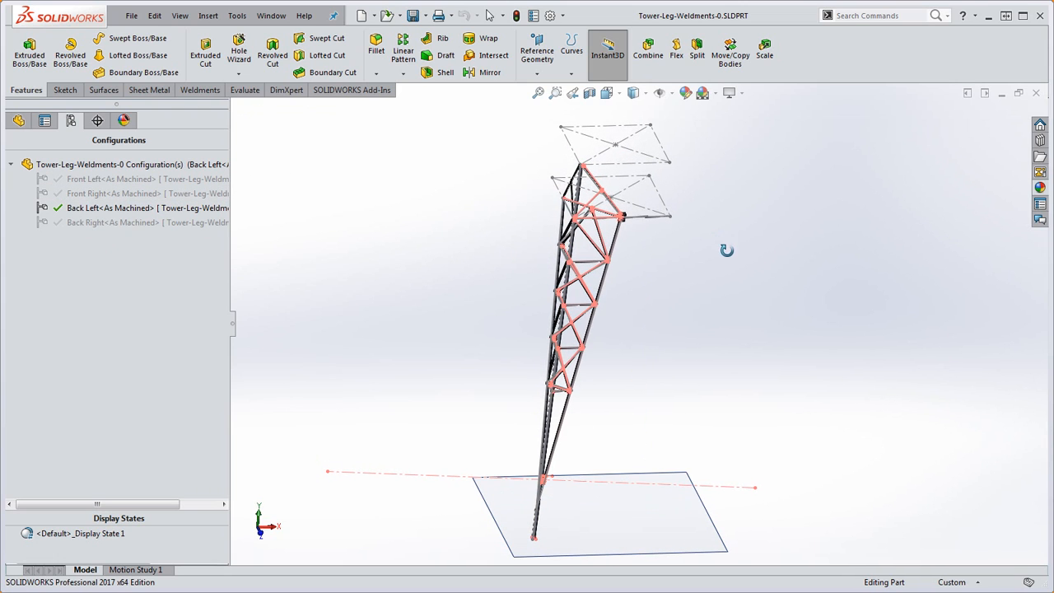
click(616, 128)
scroll(696, 180, down, 1)
scroll(696, 179, up, 2)
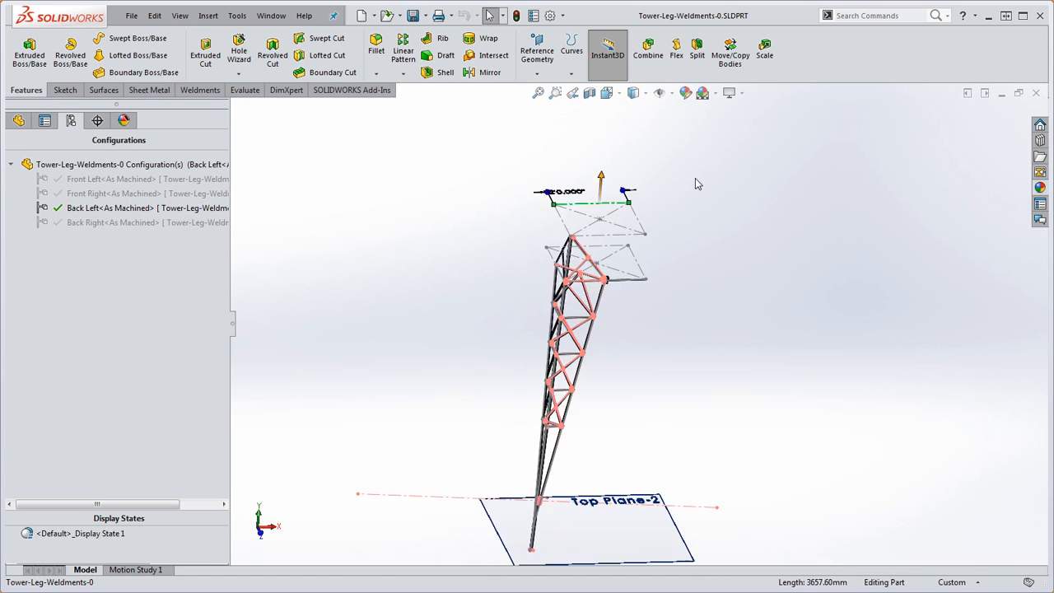
scroll(695, 183, down, 1)
scroll(613, 234, down, 1)
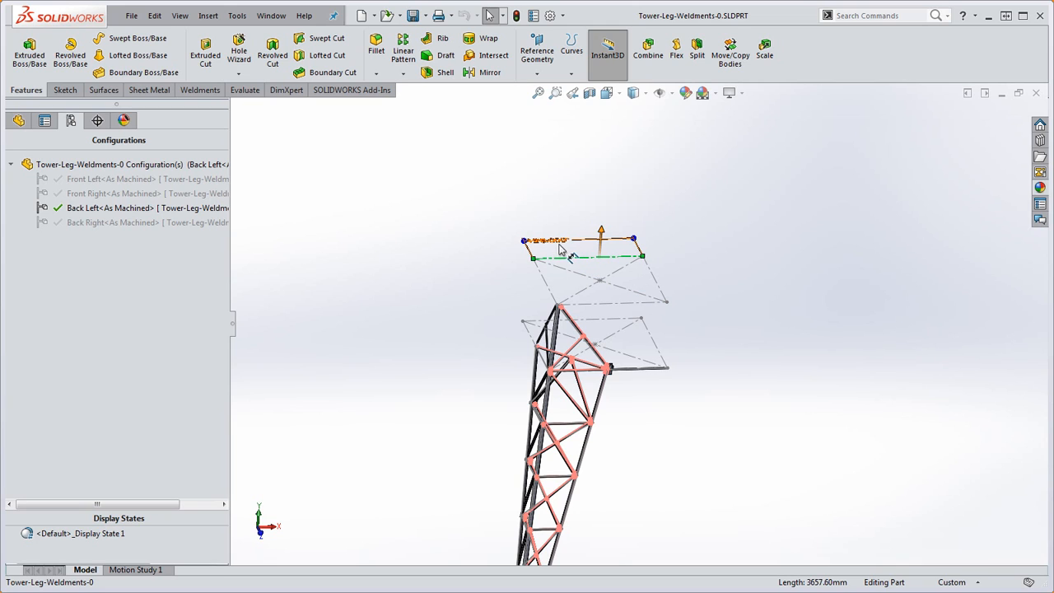
Step: Check the side dimension of the lower construction rectangle and the offset dimension of its plane, comparing it with the upper rectangle
click(595, 320)
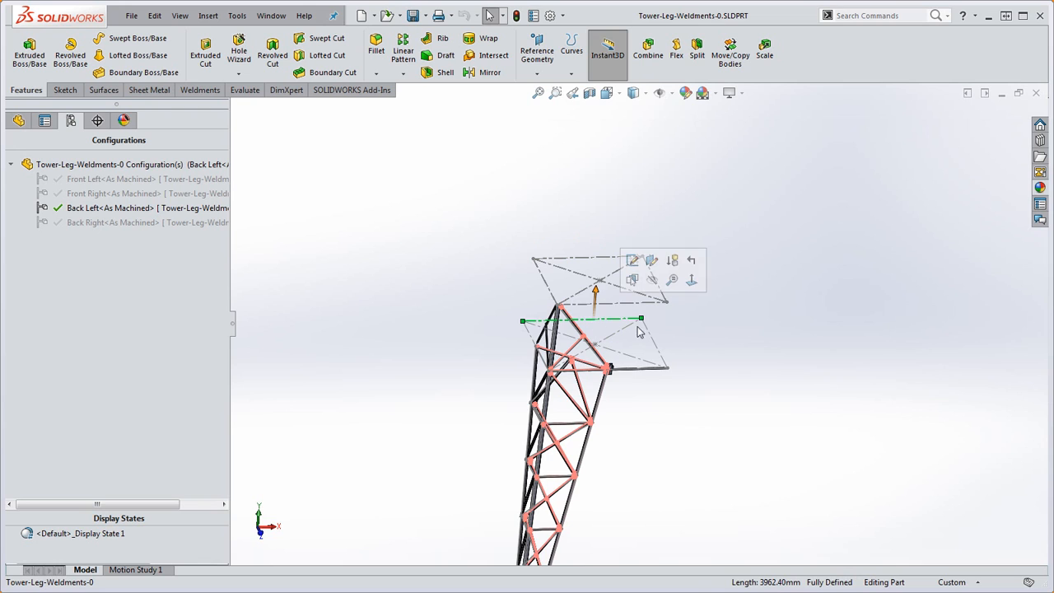
mouse_move(632, 328)
middle_down()
mouse_move(617, 335)
mouse_move(620, 350)
middle_up()
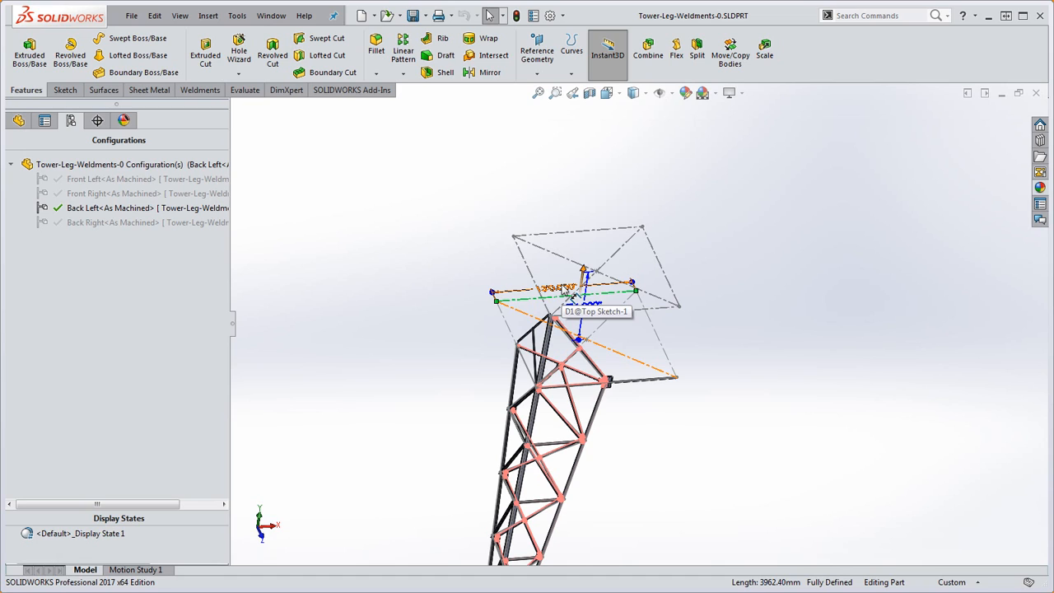
click(566, 235)
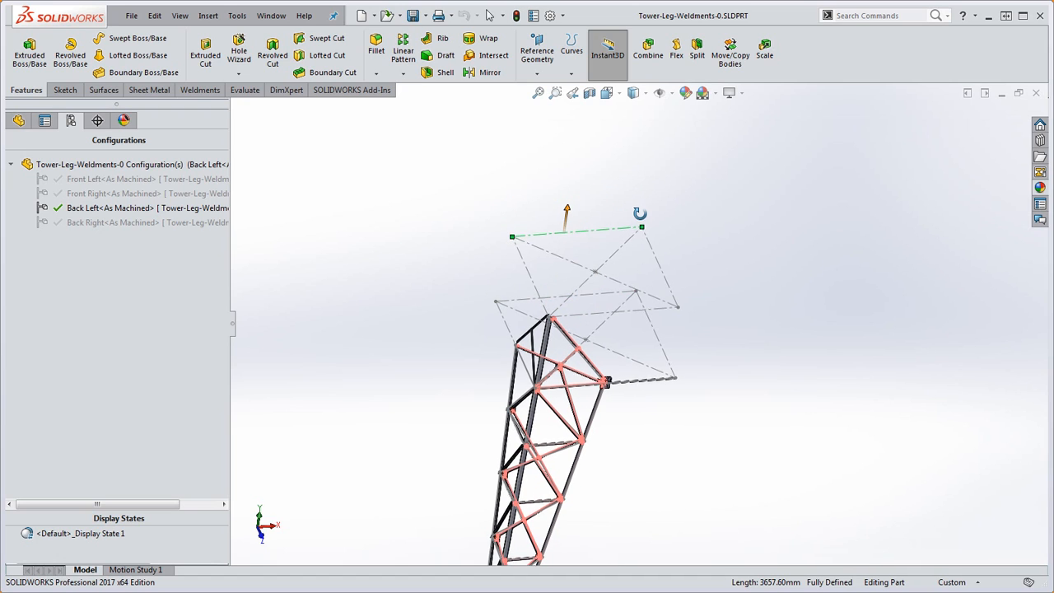
click(706, 300)
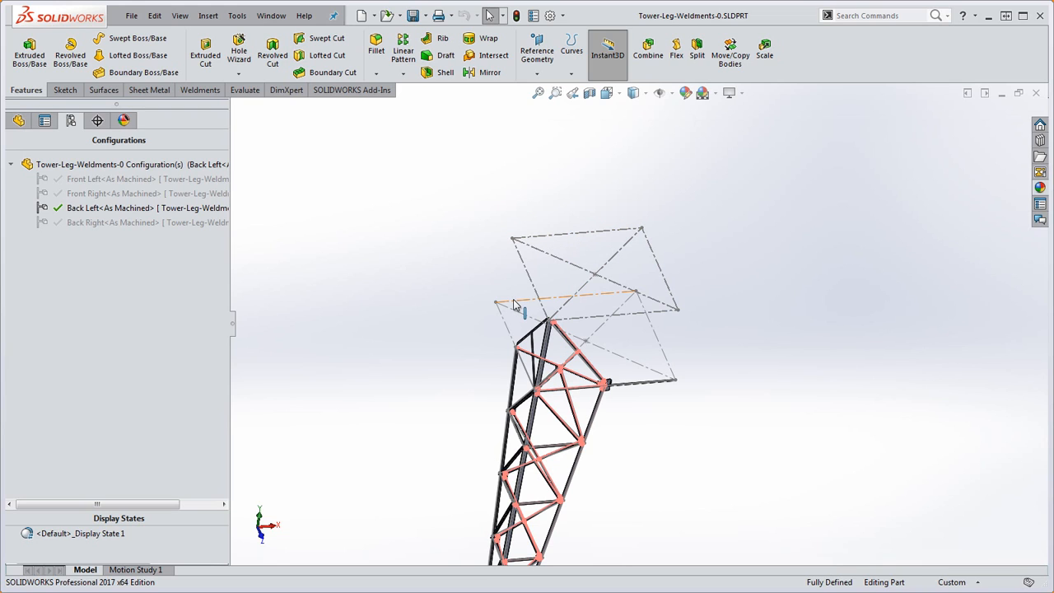
click(672, 365)
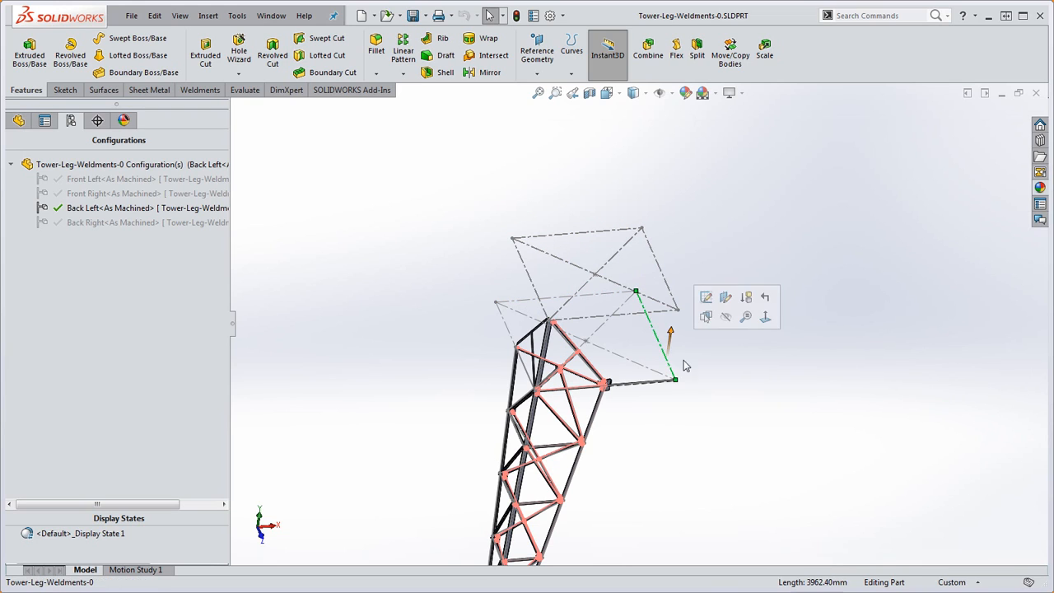
middle_drag(697, 364, 696, 348)
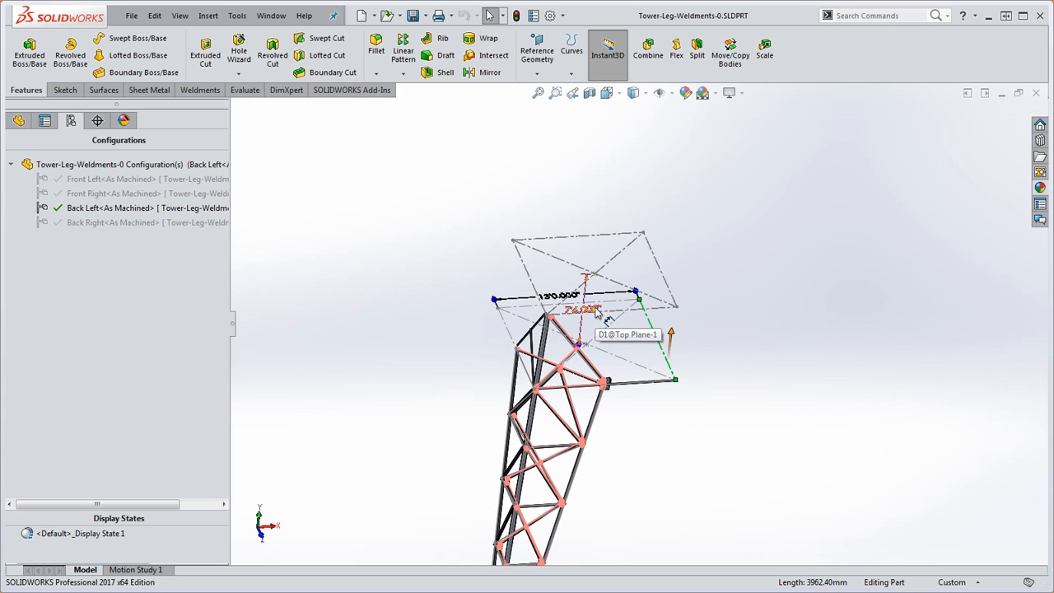
click(595, 309)
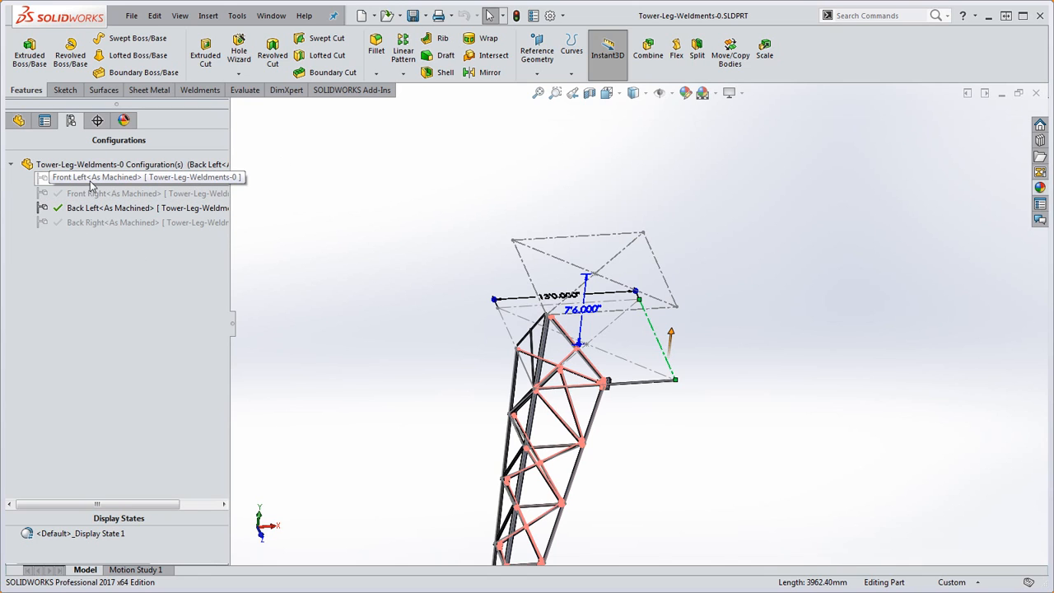
click(412, 197)
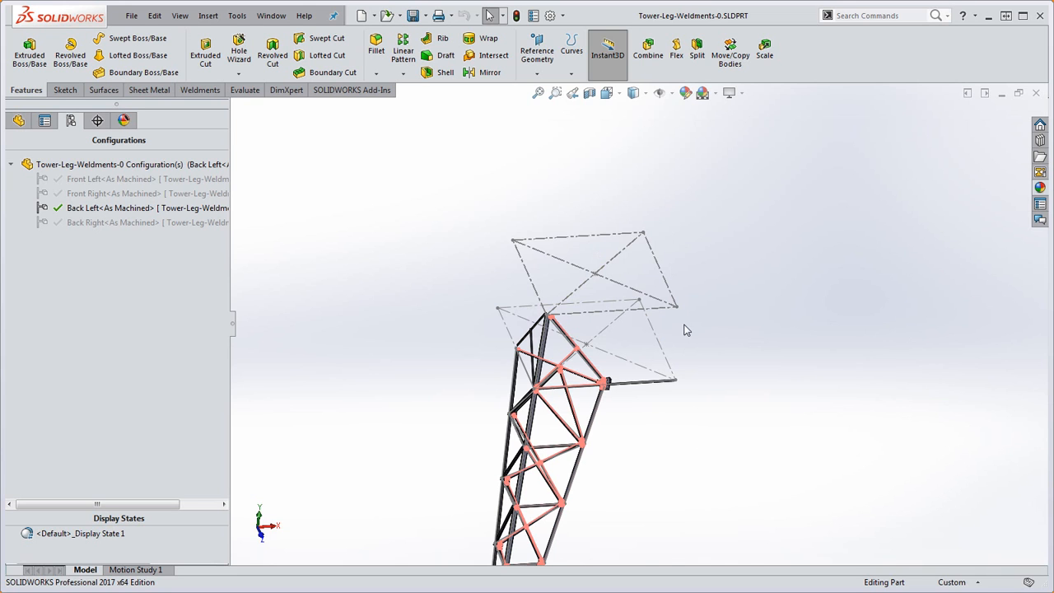
Step: Set the offset of a horizontal brace's sketch line from the layout line in the leg's upper part to 5
scroll(684, 326, up, 3)
scroll(616, 412, down, 3)
middle_drag(575, 401, 609, 383)
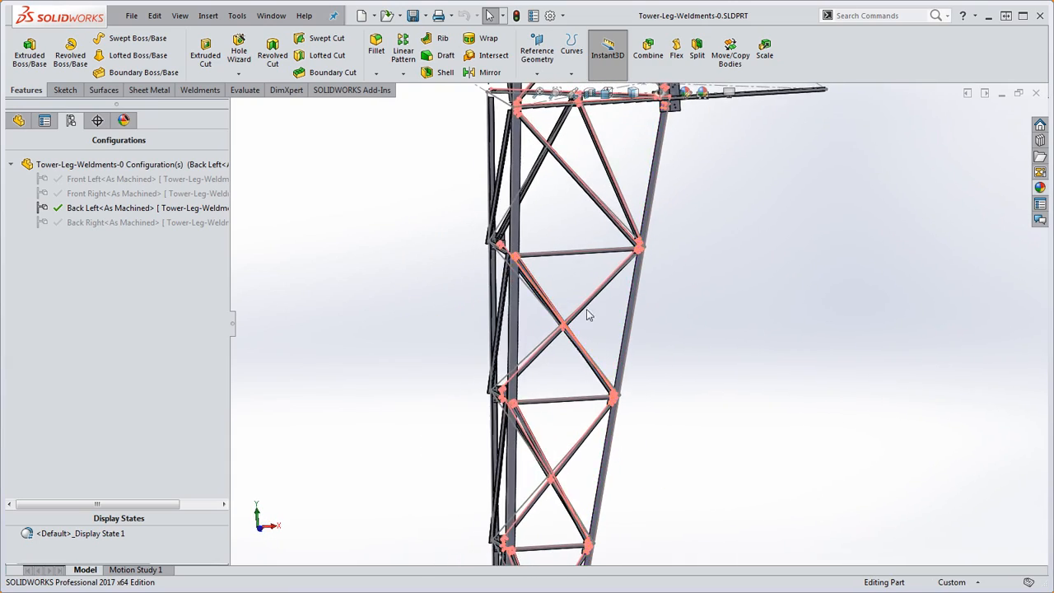
scroll(544, 278, down, 10)
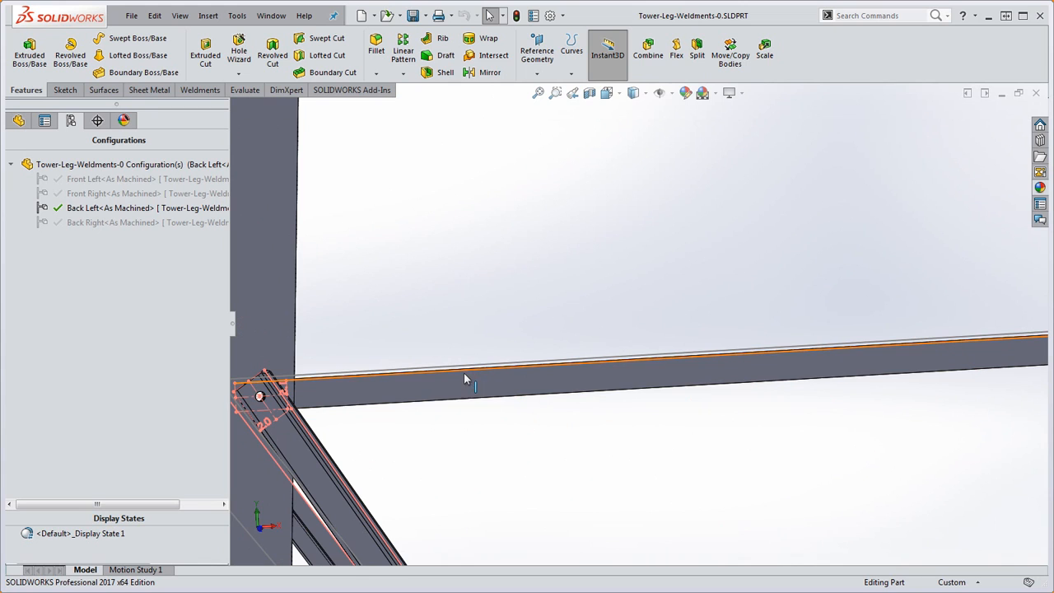
scroll(494, 376, up, 3)
scroll(511, 378, down, 2)
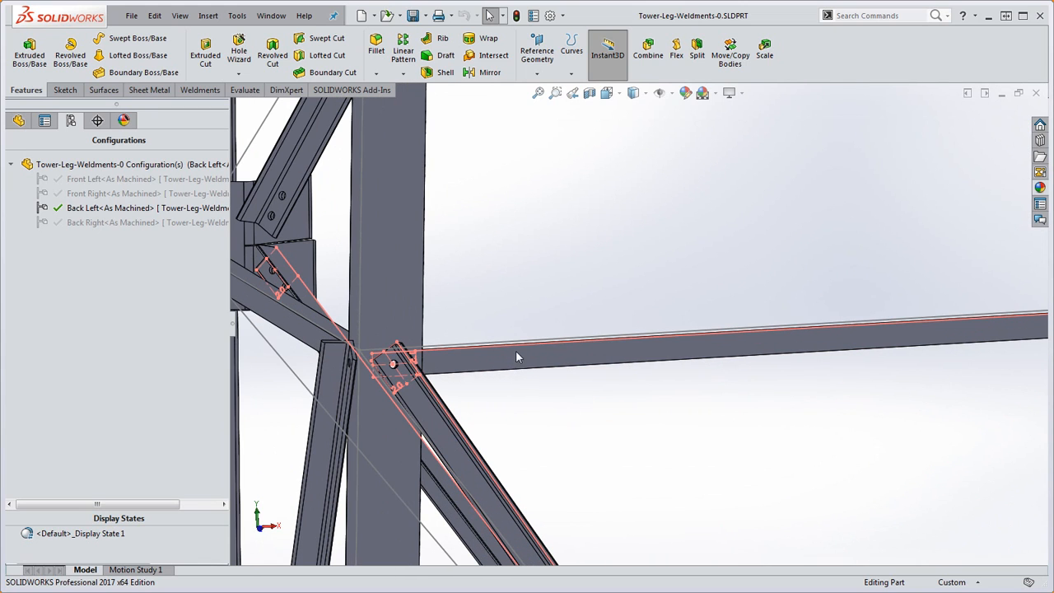
click(519, 345)
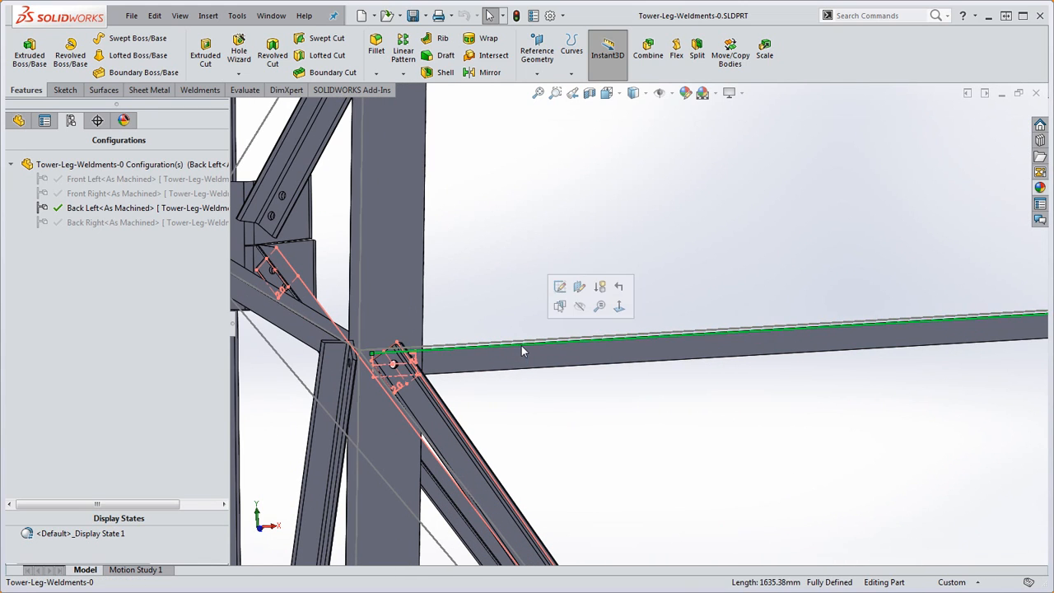
middle_drag(628, 412, 629, 416)
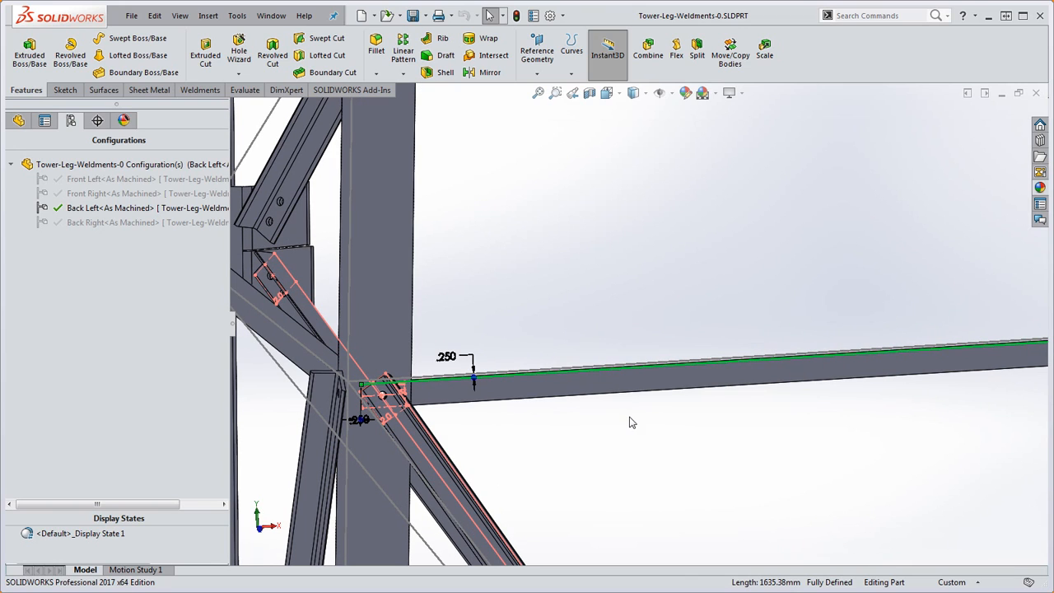
double_click(452, 357)
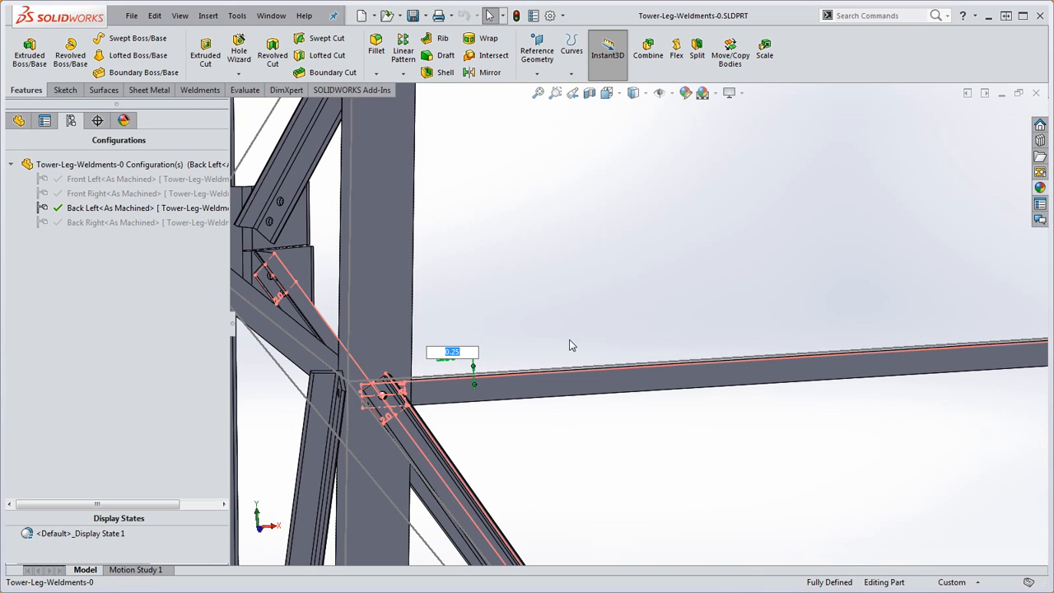
text(5)
key(Return)
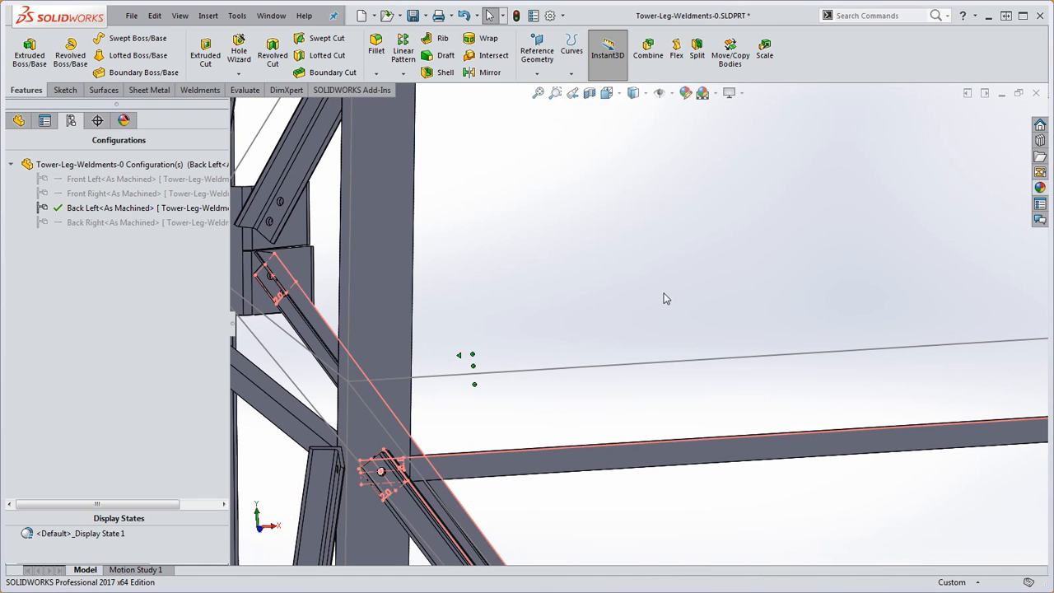
Step: Inspect the edited horizontal brace and how the connected diagonals, gusset plates and bolt holes follow at both ends
scroll(659, 293, up, 5)
scroll(660, 292, up, 2)
scroll(664, 318, down, 5)
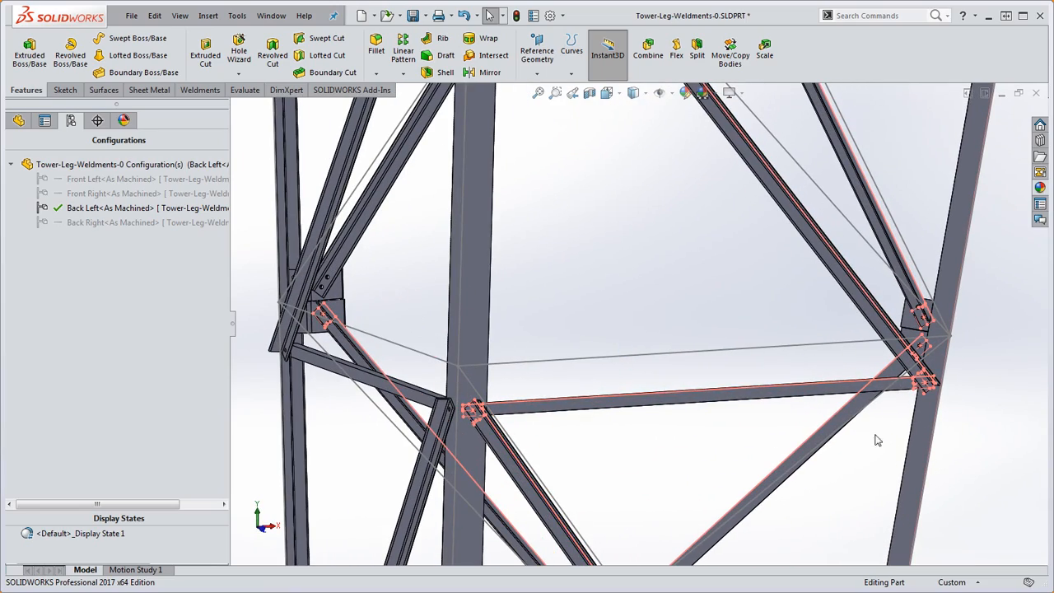
middle_drag(893, 402, 922, 375)
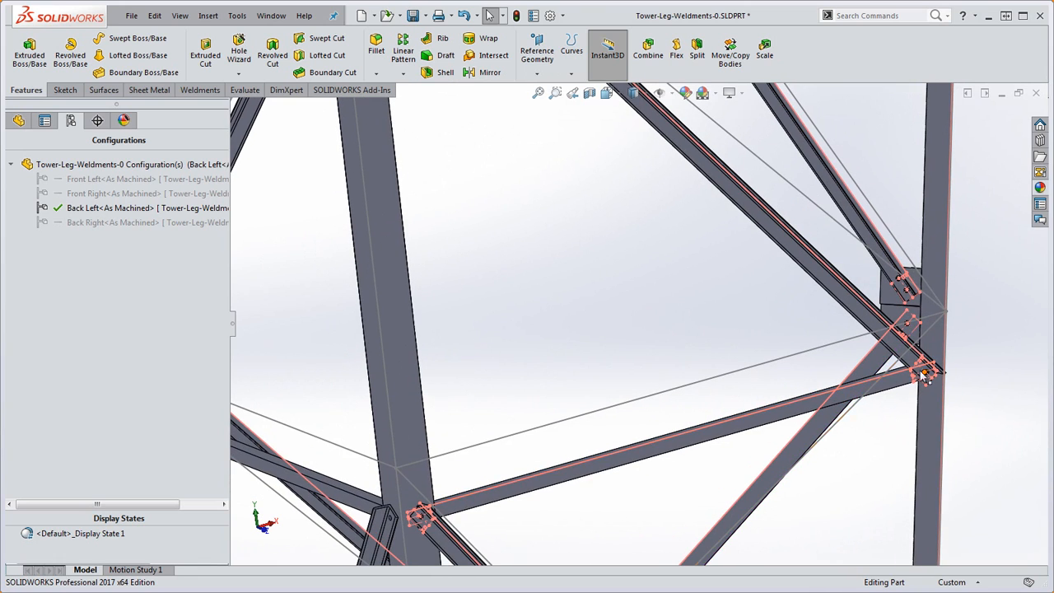
scroll(925, 378, up, 2)
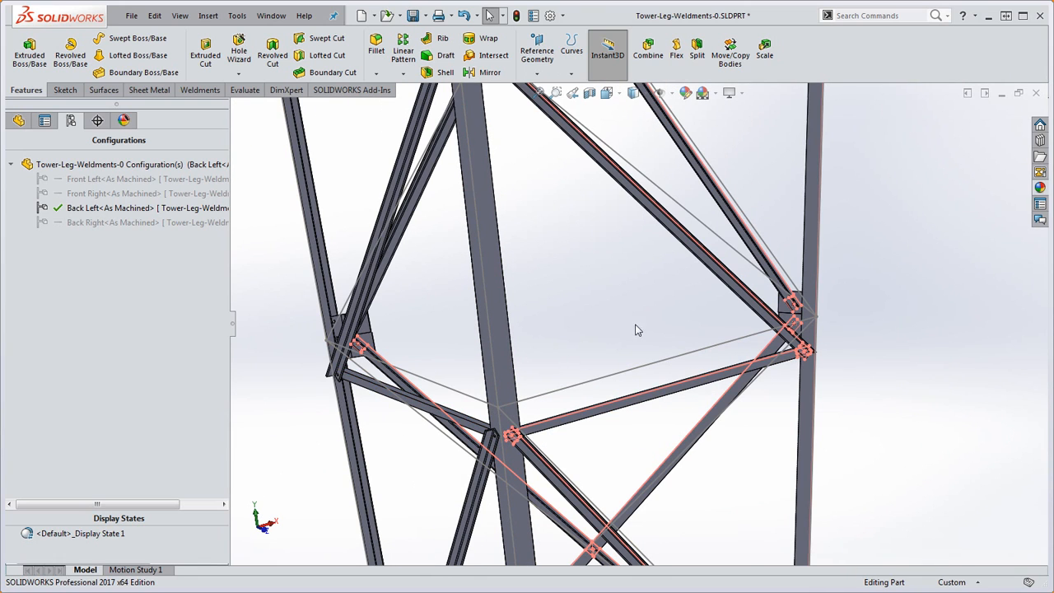
scroll(617, 299, up, 5)
scroll(662, 464, down, 5)
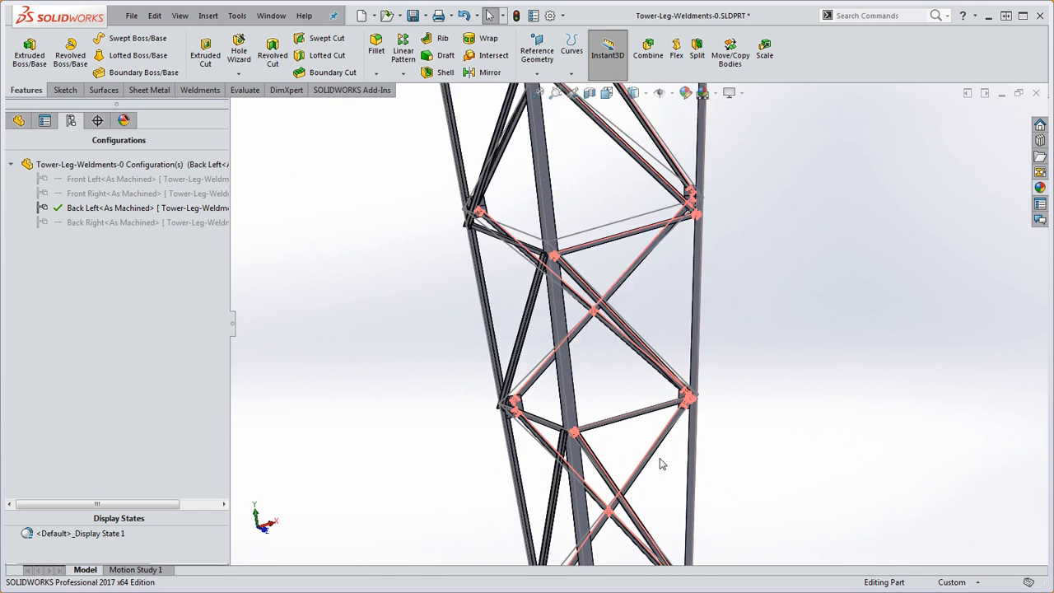
Step: Set the offset of the next lower horizontal brace's sketch line from its layout line to 5
scroll(606, 407, down, 3)
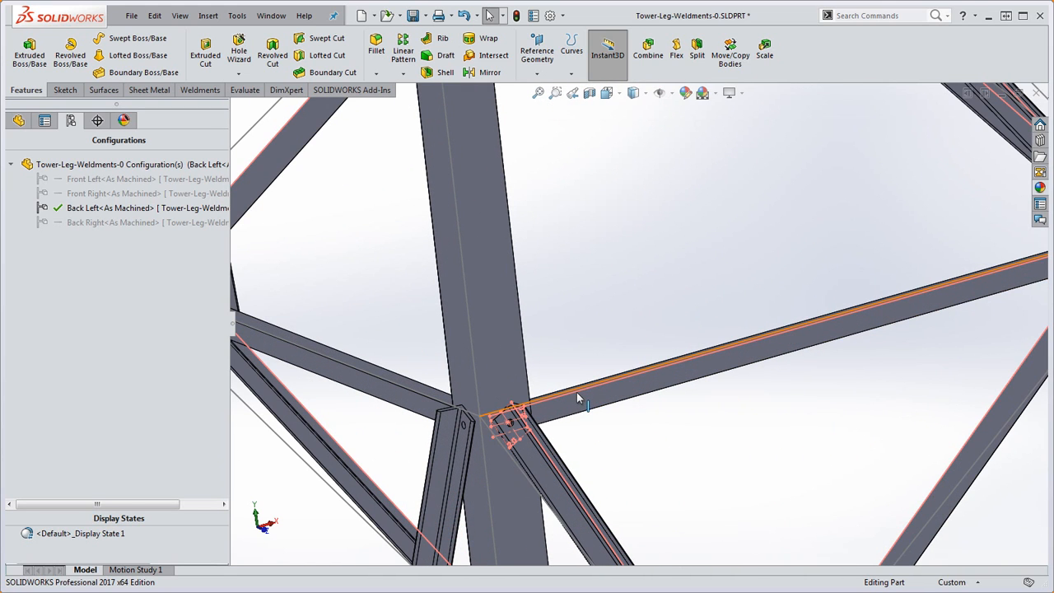
click(579, 397)
click(578, 398)
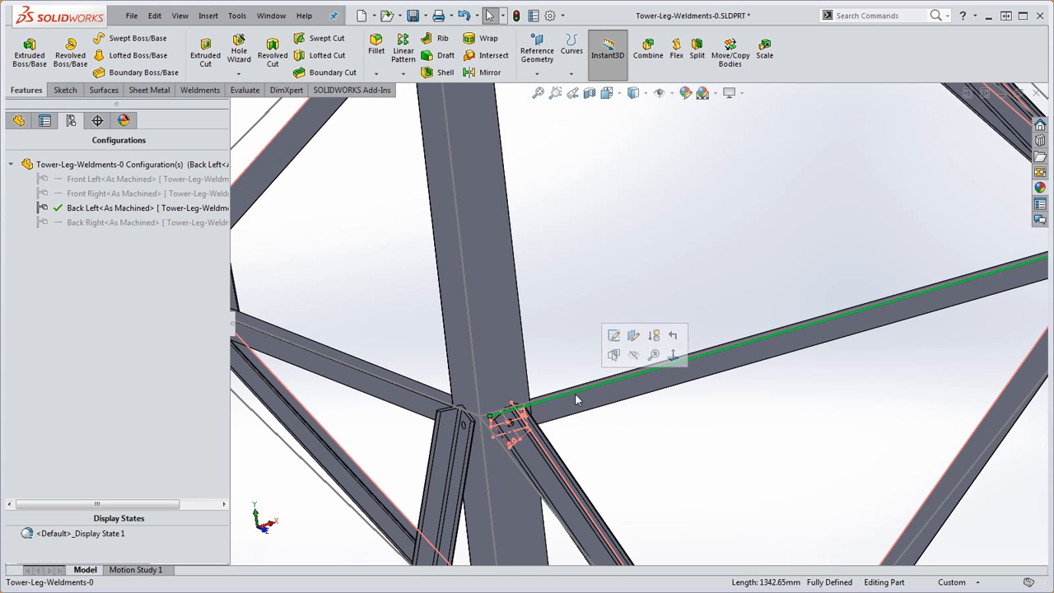
middle_drag(670, 433, 668, 435)
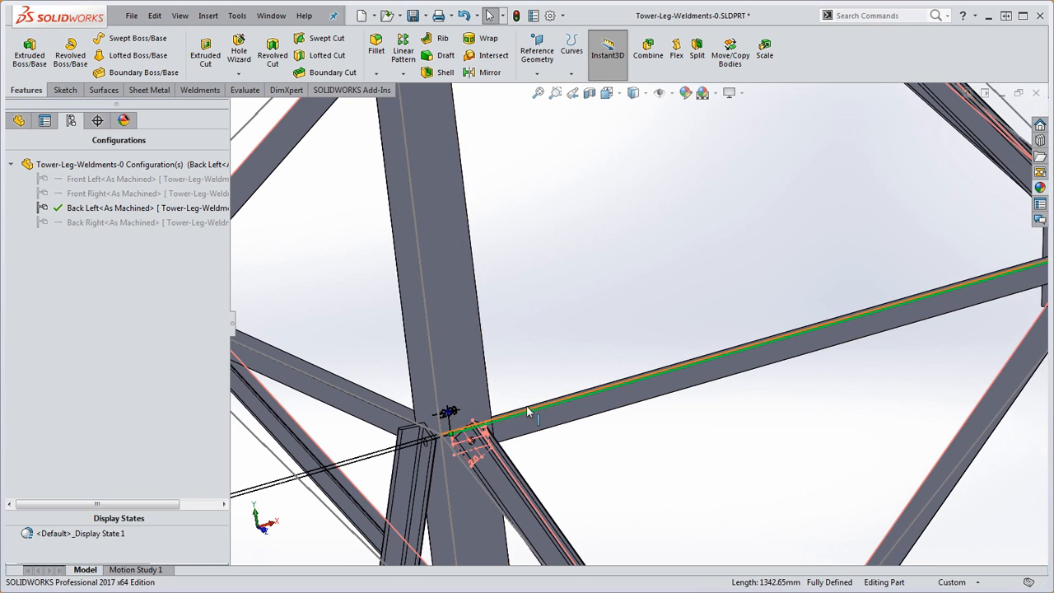
scroll(528, 411, up, 4)
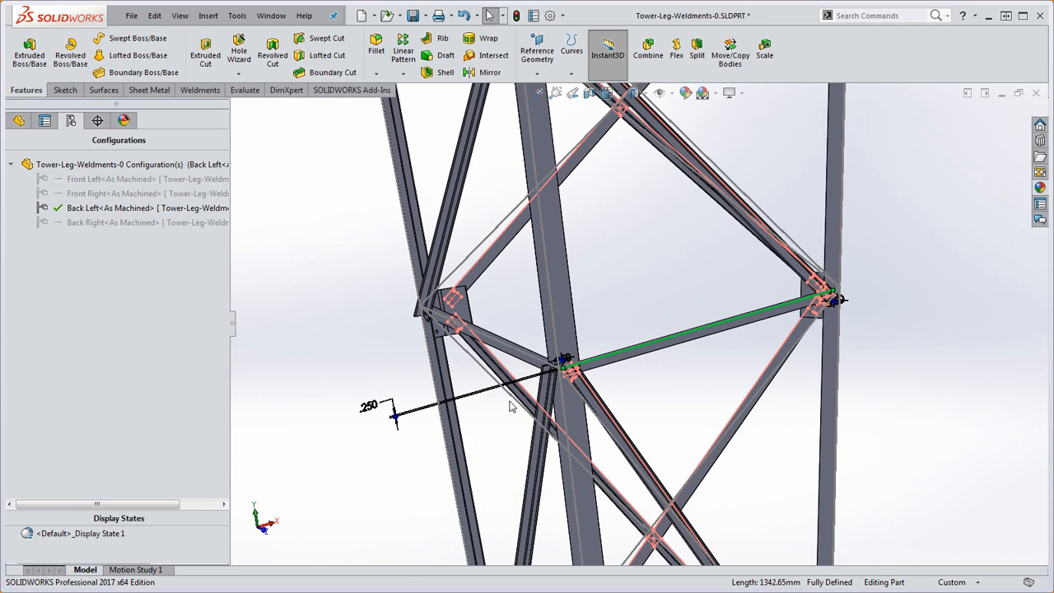
click(393, 406)
text(5)
key(Return)
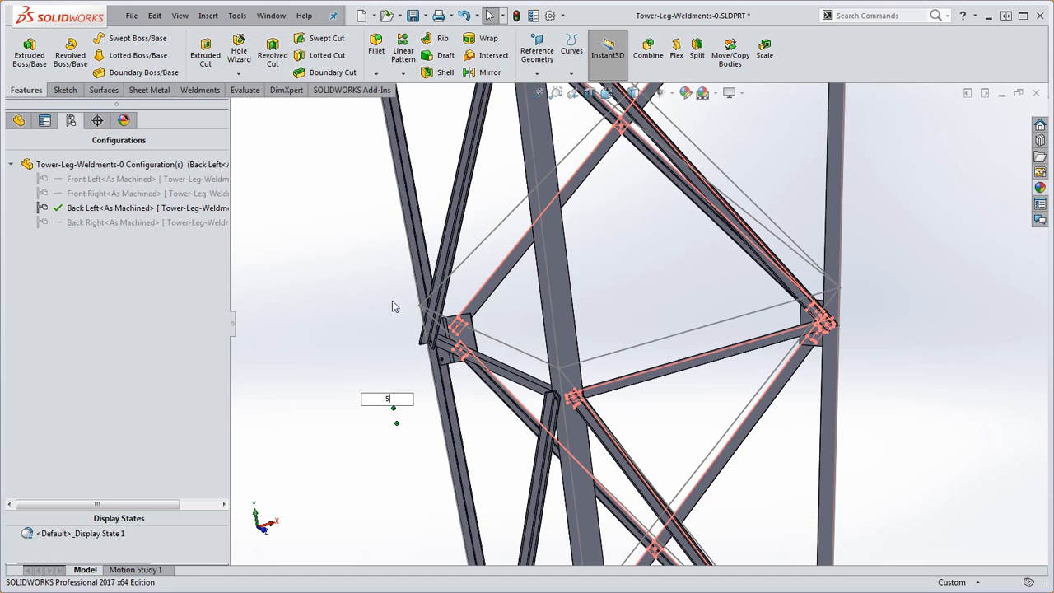
click(583, 348)
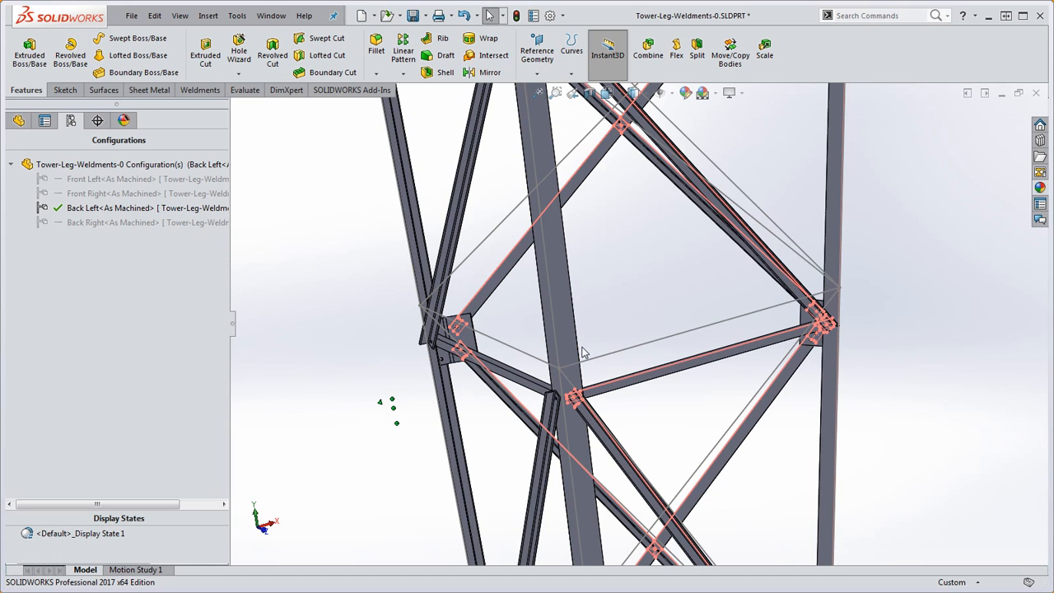